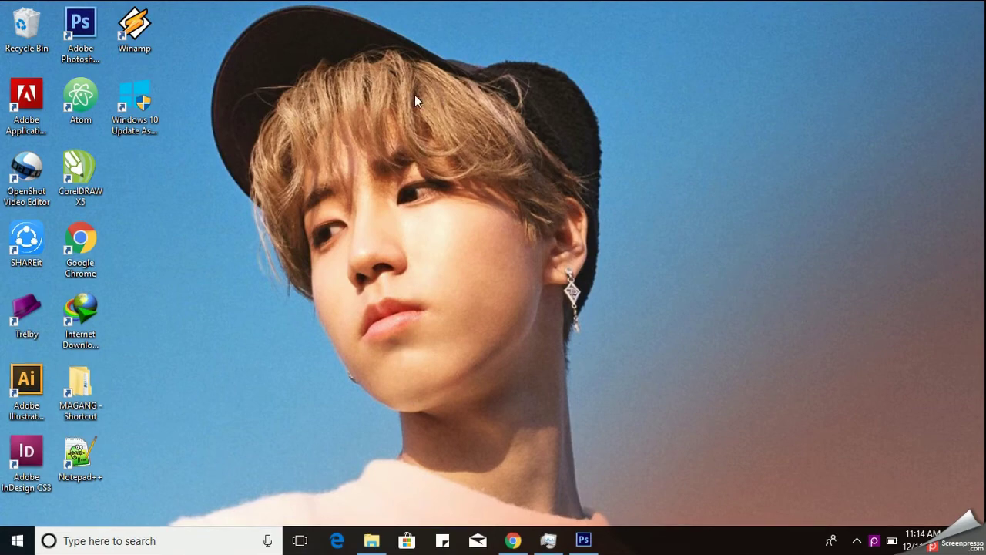
# Open qi-bin-684725-unsplash from Local Disk D using Open As, with Camera Raw as the format.
pyautogui.click(584, 539)
pyautogui.click(38, 11)
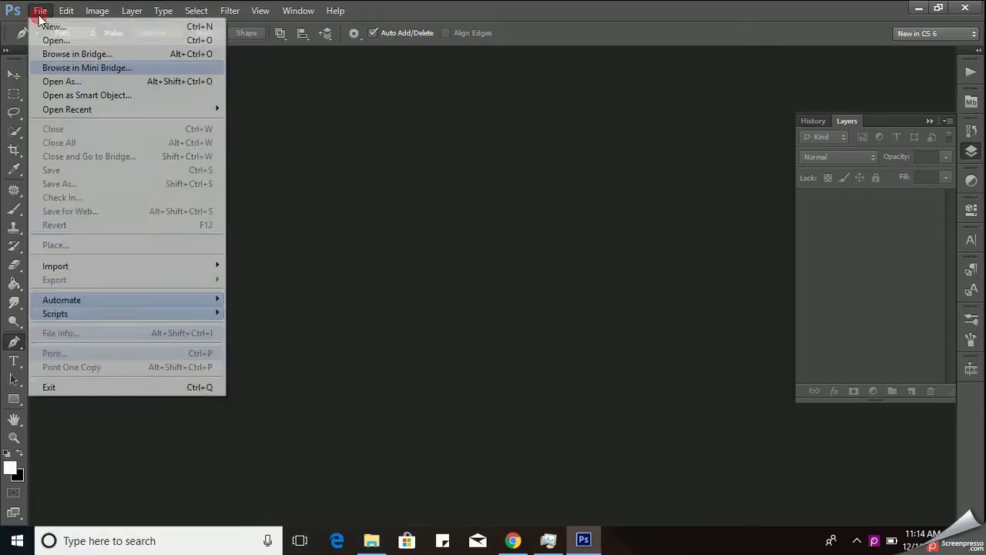
pyautogui.click(56, 82)
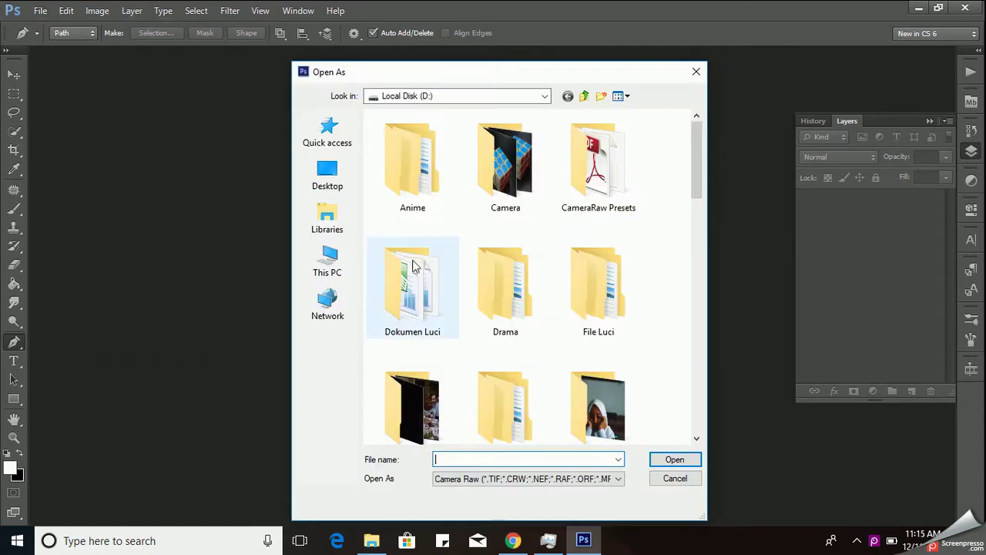
pyautogui.scroll(-5, 412, 265)
pyautogui.scroll(-5, 412, 266)
pyautogui.click(590, 150)
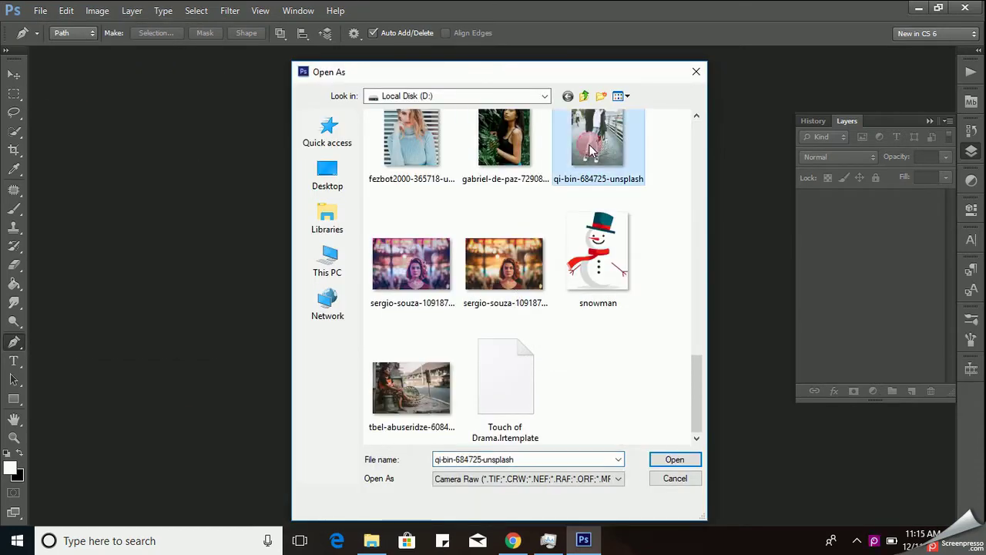
pyautogui.click(609, 478)
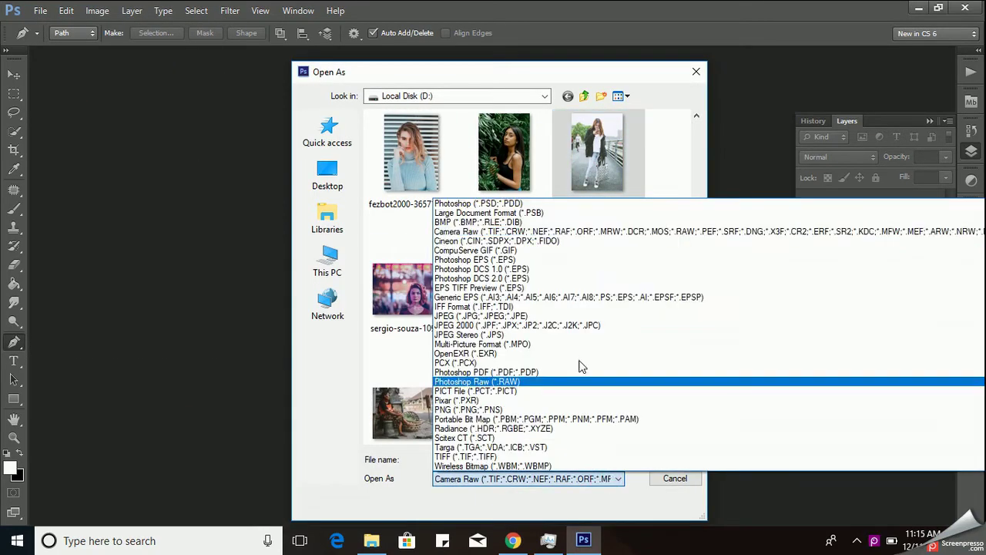
pyautogui.click(501, 231)
# Load the photo into Camera Raw and set Exposure -0.95, Contrast -22 and Shadows +17.
pyautogui.click(661, 454)
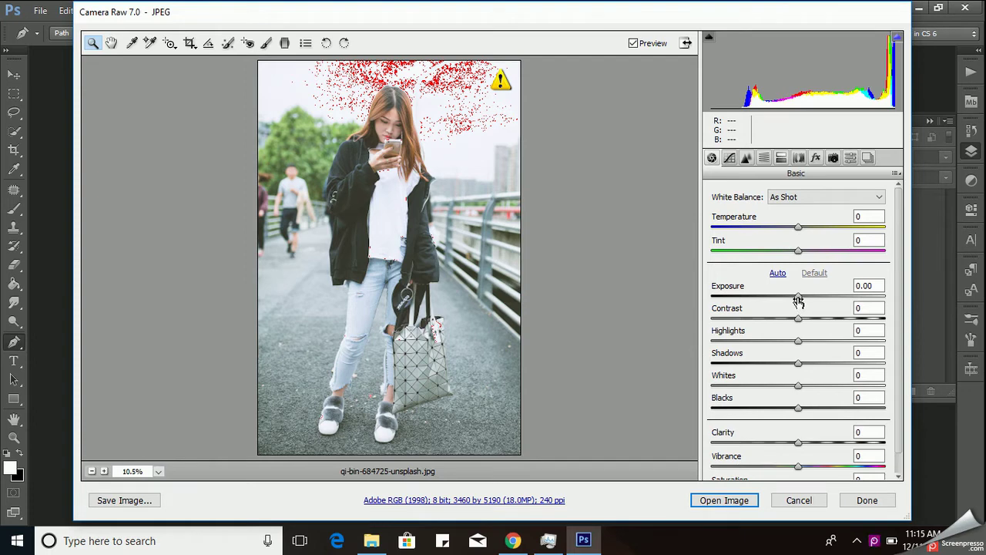
pyautogui.moveTo(798, 300); pyautogui.dragTo(783, 301)
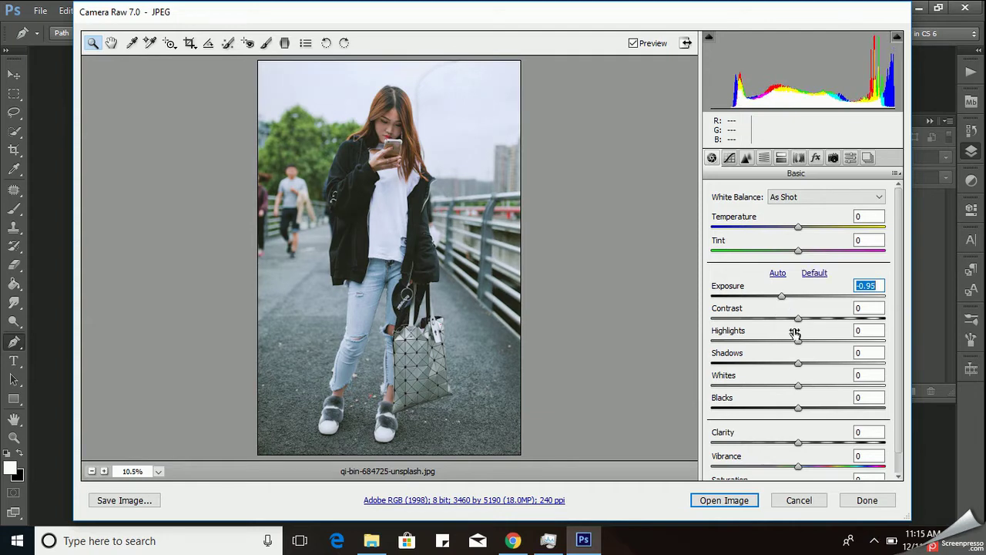
pyautogui.click(798, 321)
pyautogui.moveTo(798, 322); pyautogui.dragTo(780, 325)
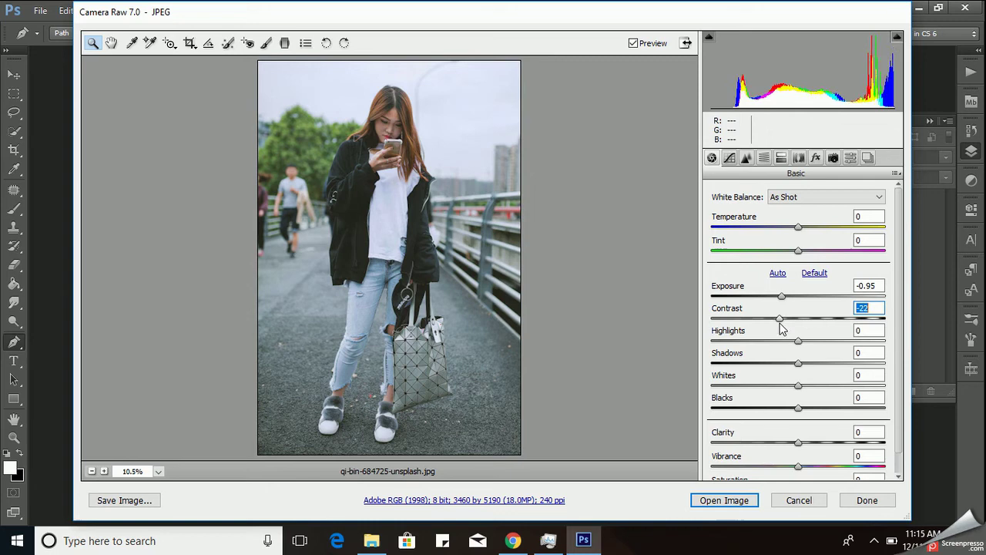
pyautogui.click(802, 363)
pyautogui.moveTo(810, 362); pyautogui.dragTo(817, 362)
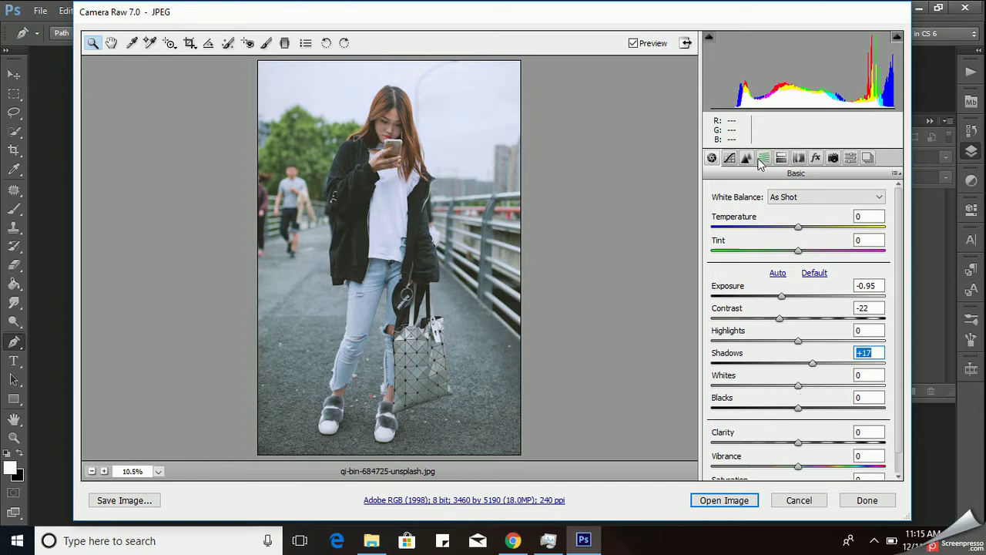
# Build a point curve that lifts the black point, dips the lower mids and moves the white point to 237/254.
pyautogui.click(728, 158)
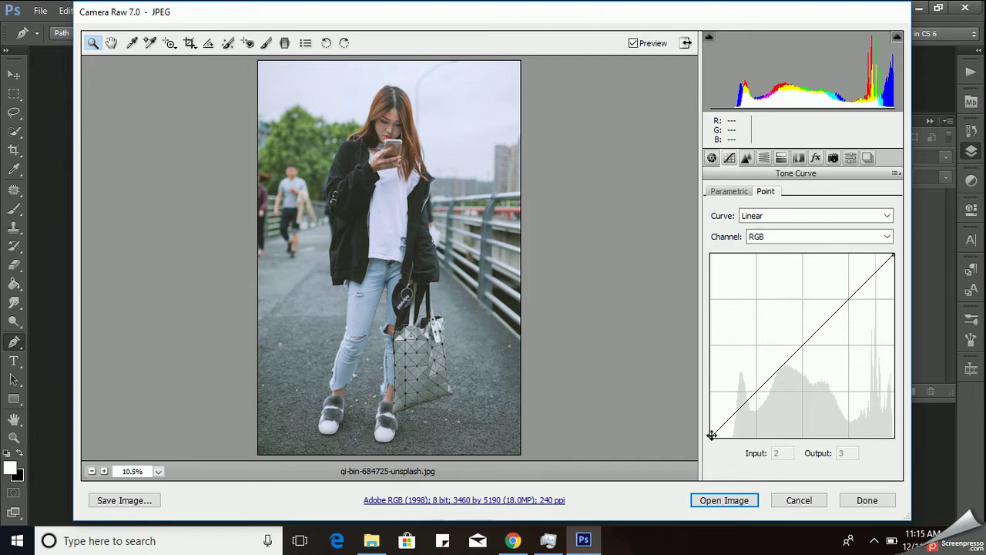
pyautogui.moveTo(712, 435); pyautogui.dragTo(712, 413)
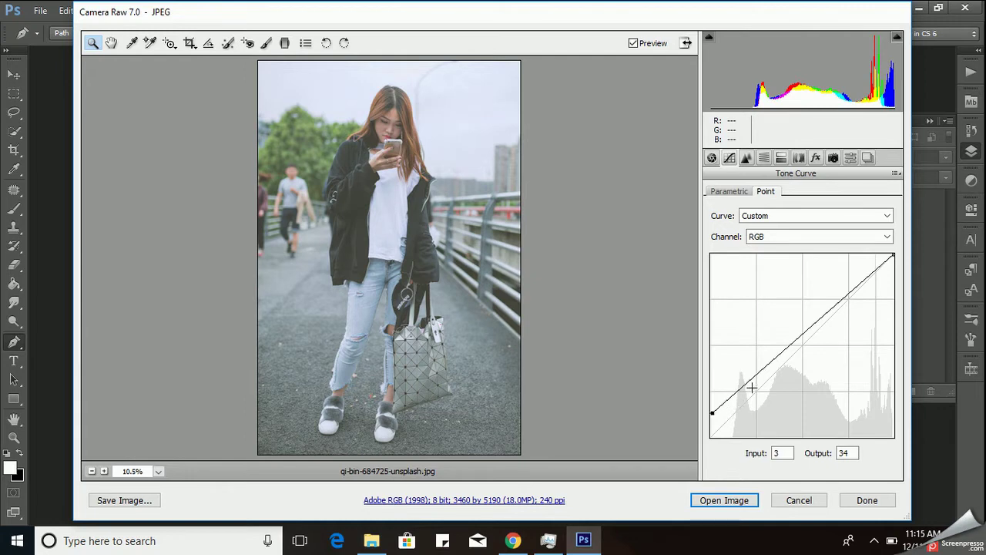
pyautogui.moveTo(754, 377); pyautogui.dragTo(757, 389)
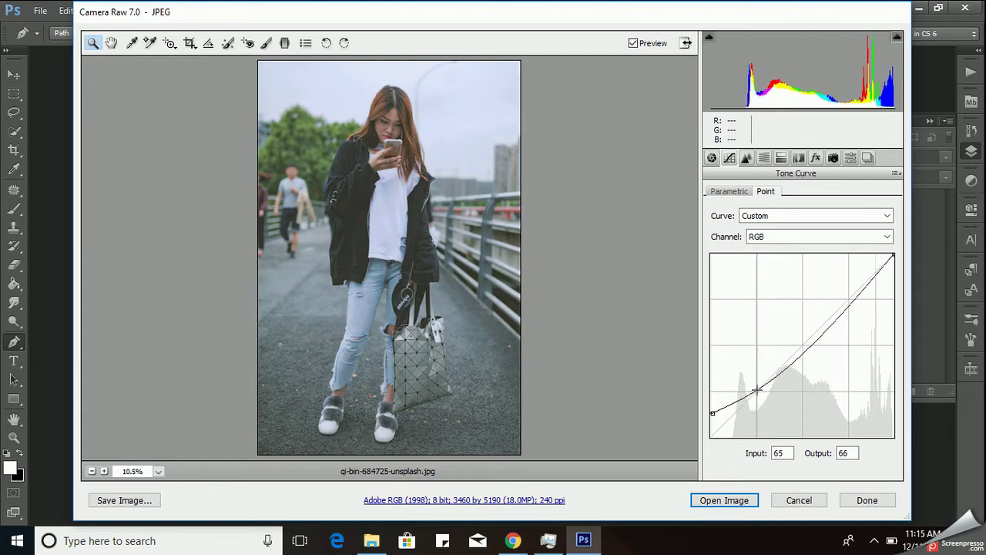
pyautogui.moveTo(758, 390); pyautogui.dragTo(757, 393)
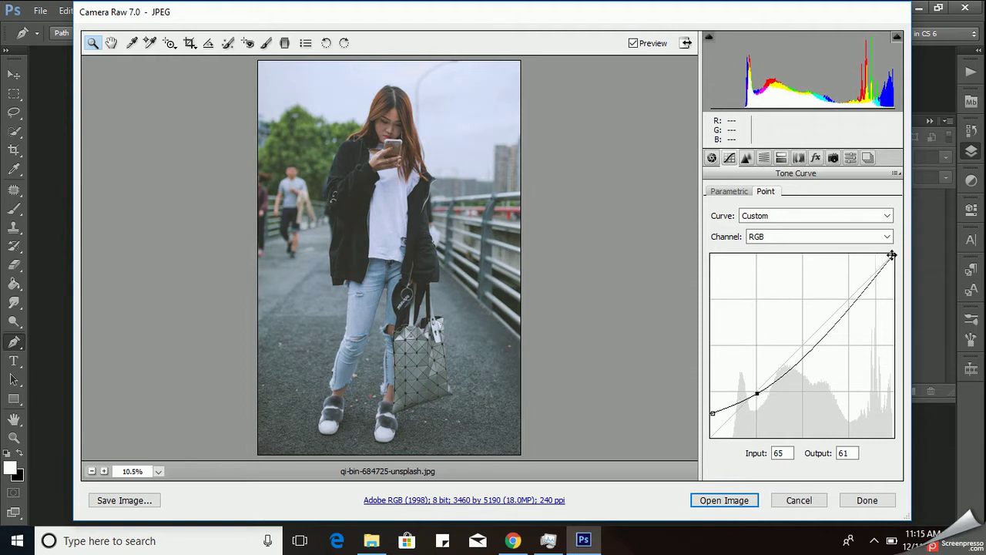
pyautogui.moveTo(894, 255)
pyautogui.mouseDown()
pyautogui.moveTo(886, 252)
pyautogui.moveTo(893, 260)
pyautogui.mouseUp()
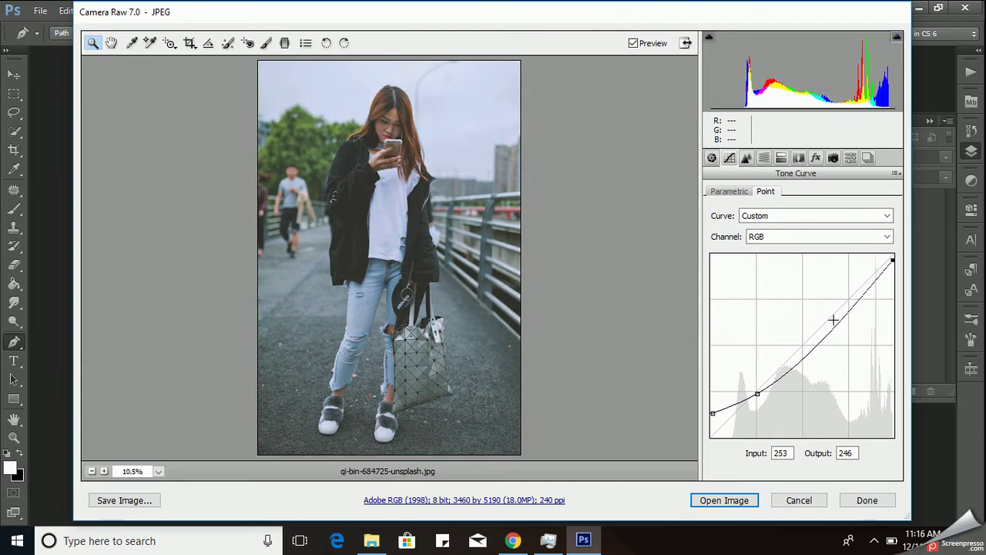
pyautogui.click(759, 394)
pyautogui.moveTo(759, 394); pyautogui.dragTo(762, 393)
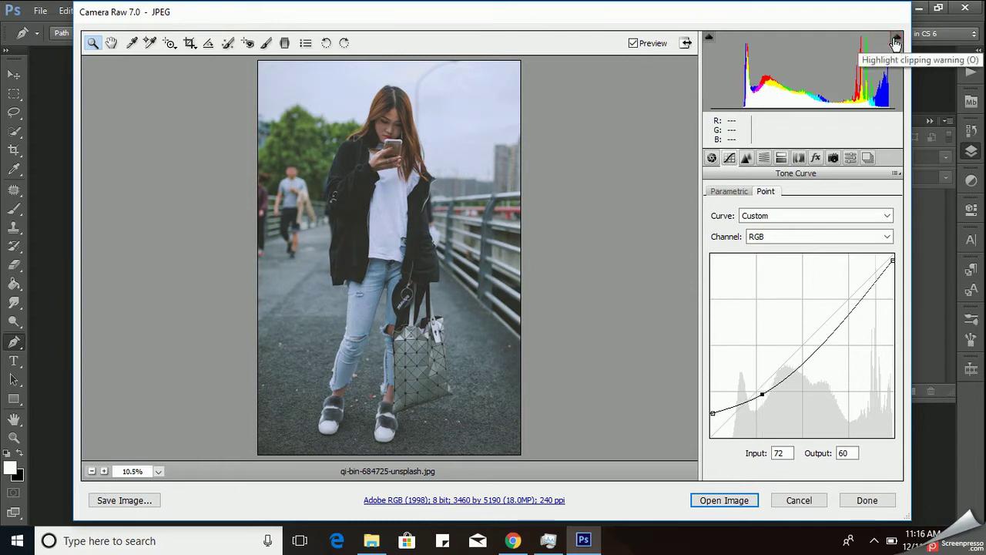
pyautogui.moveTo(892, 257); pyautogui.dragTo(881, 254)
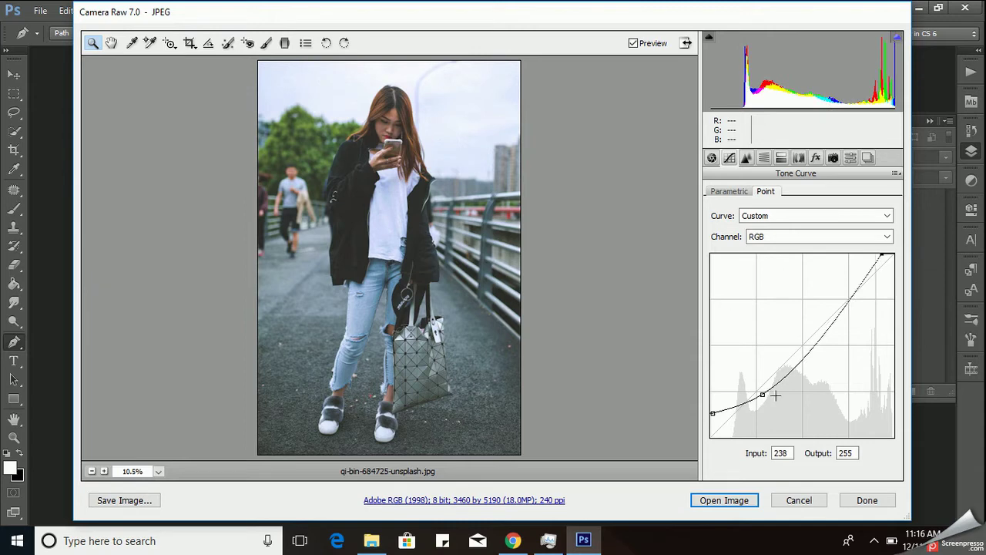
pyautogui.moveTo(761, 396); pyautogui.dragTo(759, 393)
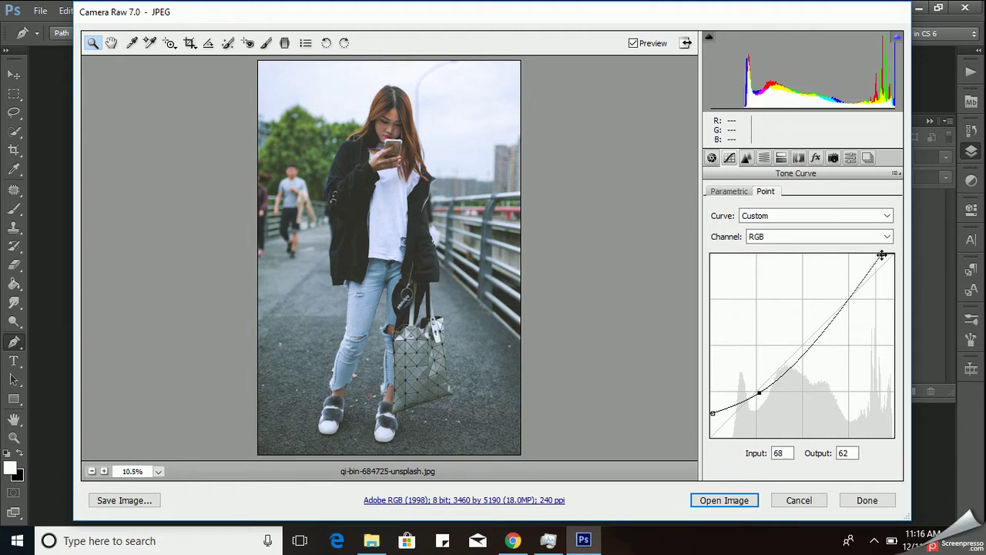
pyautogui.moveTo(881, 255); pyautogui.dragTo(881, 254)
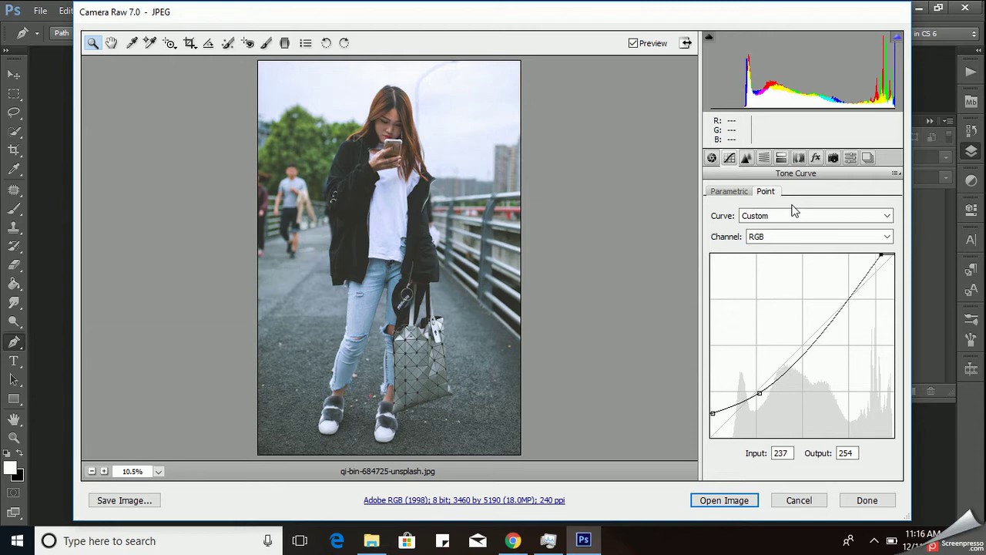
# Set Detail noise reduction Luminance to 50 and Luminance Contrast to 50.
pyautogui.click(746, 160)
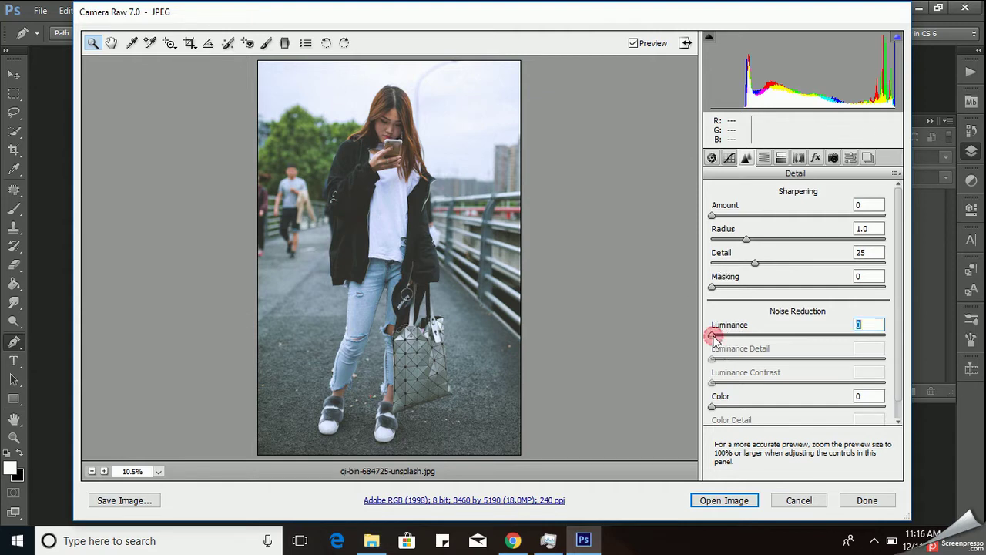
pyautogui.moveTo(712, 334); pyautogui.dragTo(804, 333)
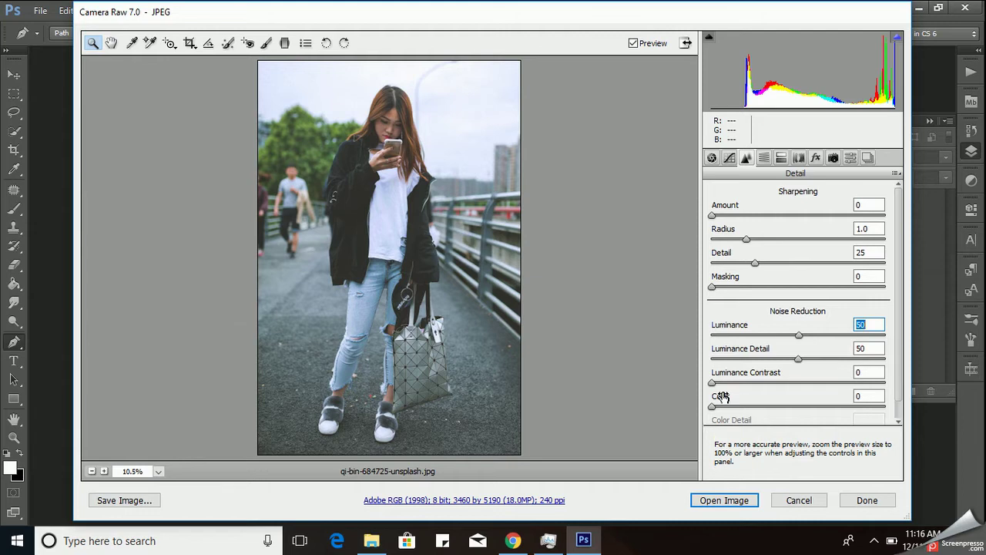
pyautogui.moveTo(712, 383); pyautogui.dragTo(804, 388)
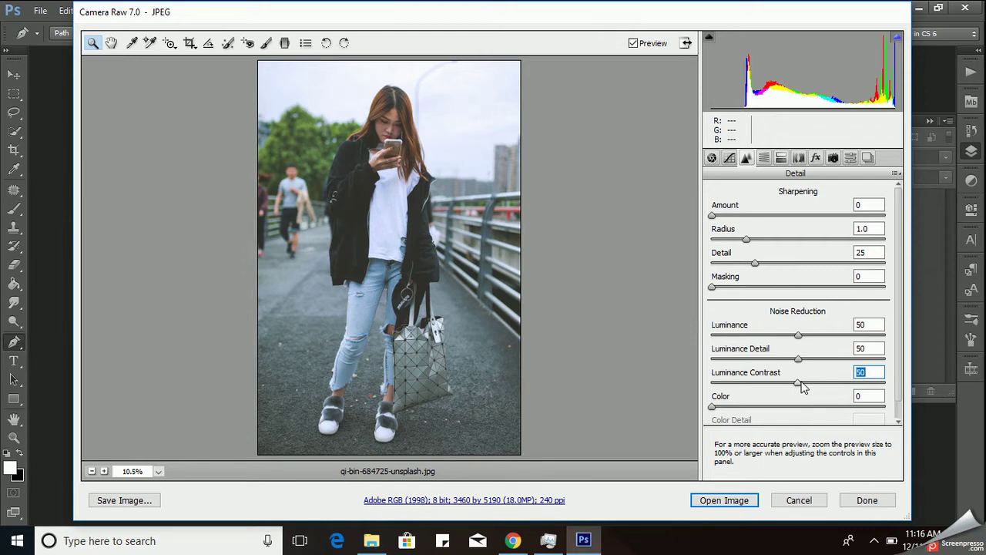
# Darken the Oranges luminance to -31 in HSL/Grayscale.
pyautogui.click(763, 157)
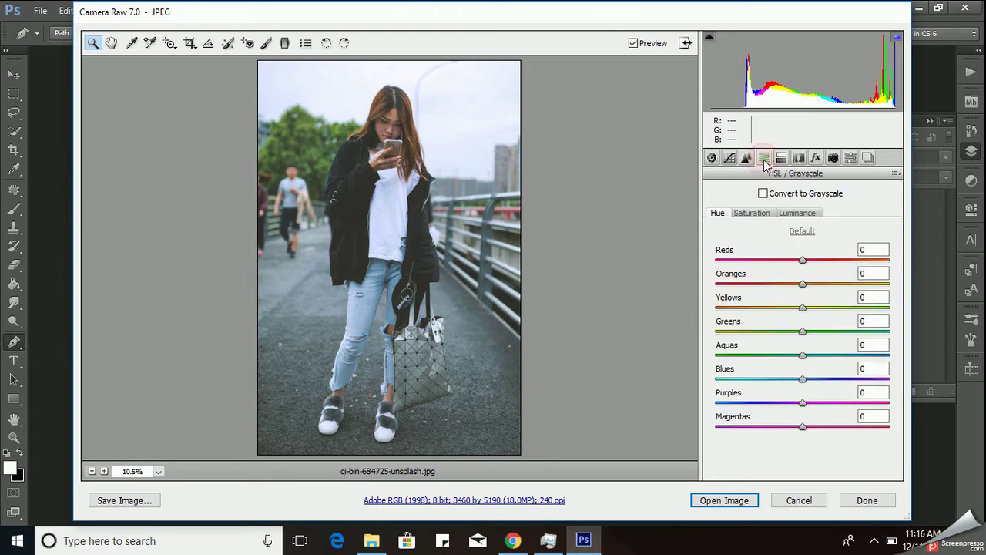
pyautogui.click(796, 214)
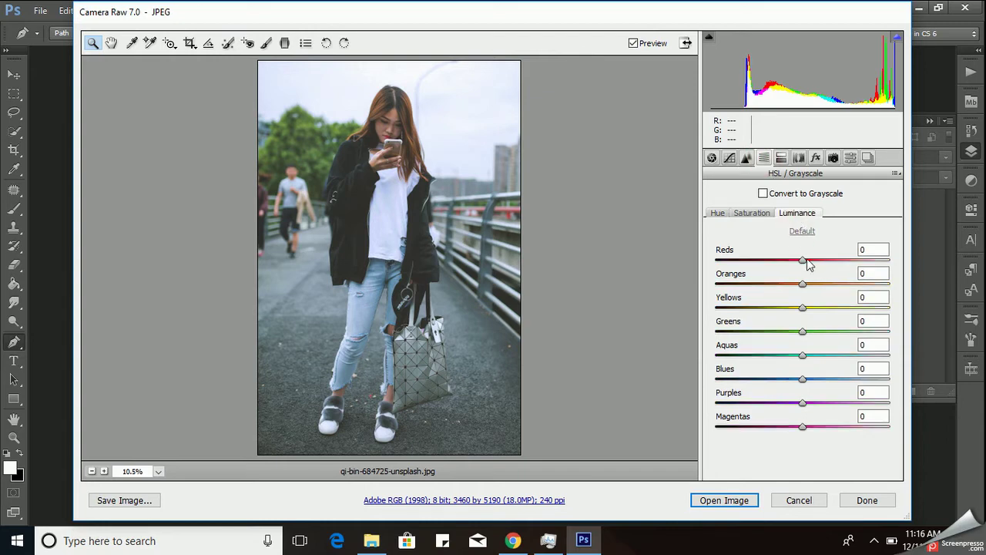
pyautogui.moveTo(802, 284); pyautogui.dragTo(775, 287)
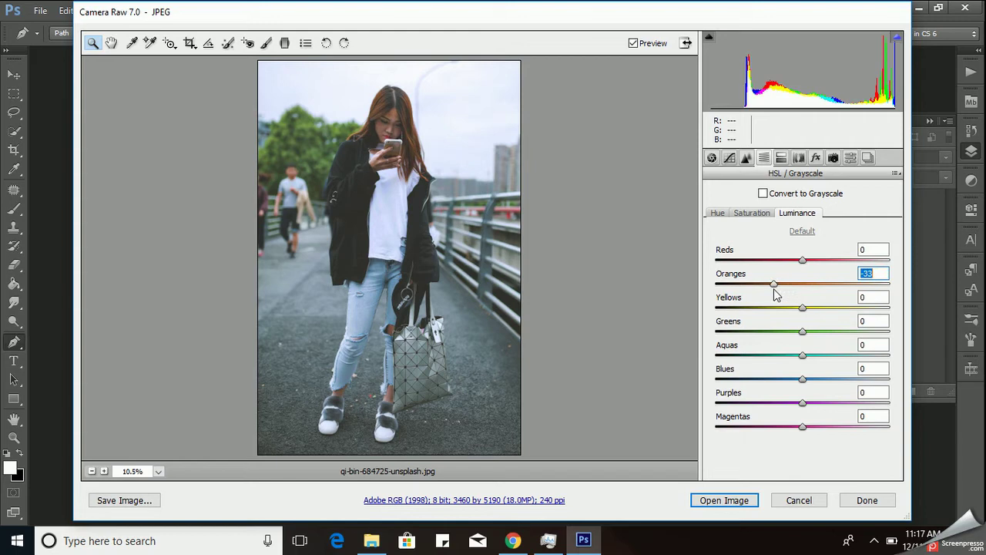
pyautogui.moveTo(777, 295); pyautogui.dragTo(778, 294)
# Set HSL saturation to Oranges +42 and Yellows -53.
pyautogui.click(758, 217)
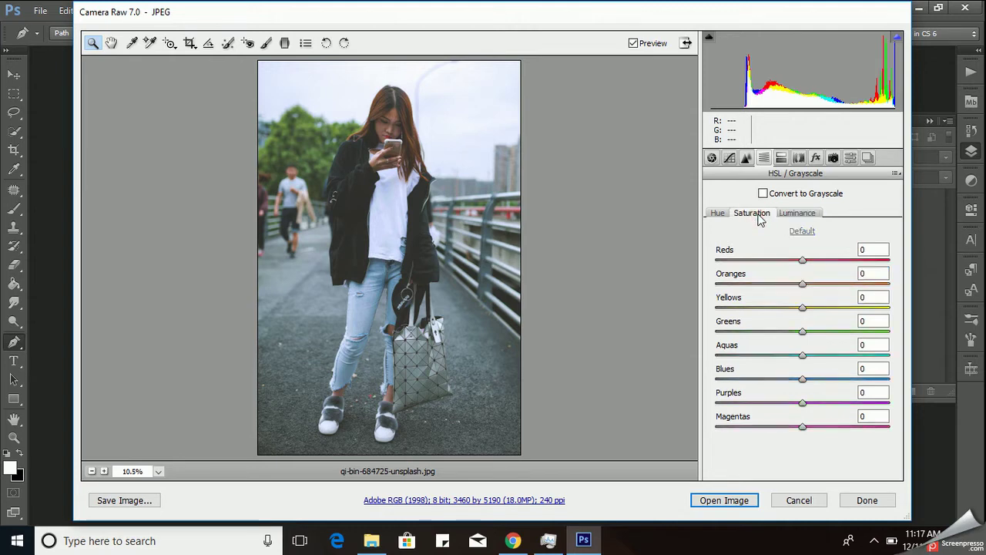
pyautogui.moveTo(803, 284)
pyautogui.mouseDown()
pyautogui.moveTo(853, 294)
pyautogui.moveTo(845, 291)
pyautogui.mouseUp()
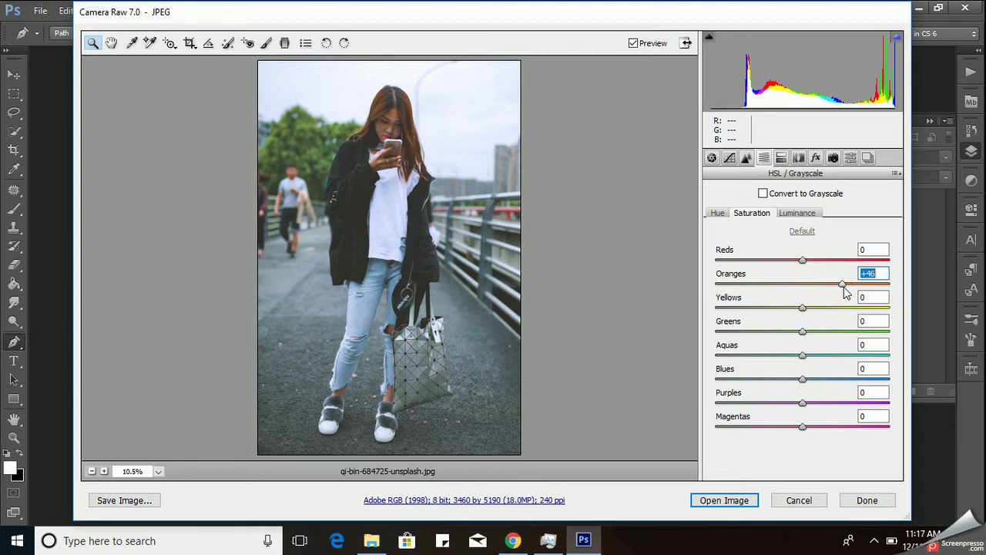
pyautogui.moveTo(842, 288); pyautogui.dragTo(840, 288)
pyautogui.moveTo(806, 316); pyautogui.dragTo(760, 331)
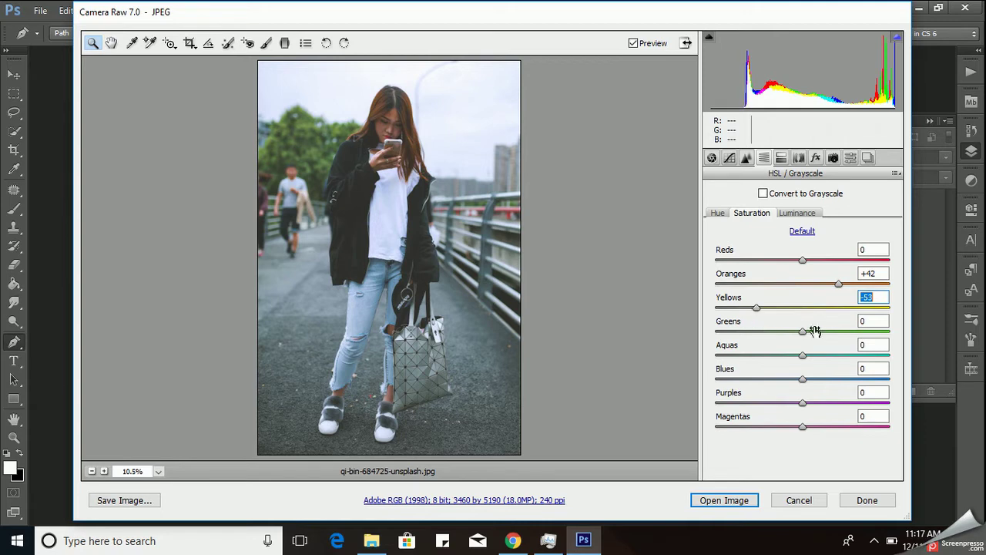
# Drop Greens, Aquas, Blues, Purples and Magentas saturation to -100.
pyautogui.moveTo(809, 337); pyautogui.dragTo(680, 347)
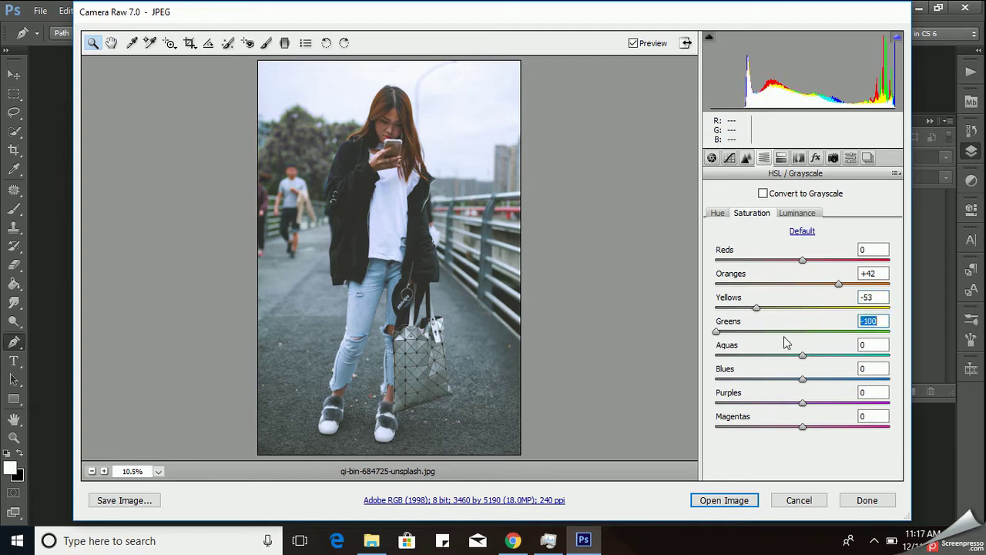
pyautogui.moveTo(802, 357); pyautogui.dragTo(699, 369)
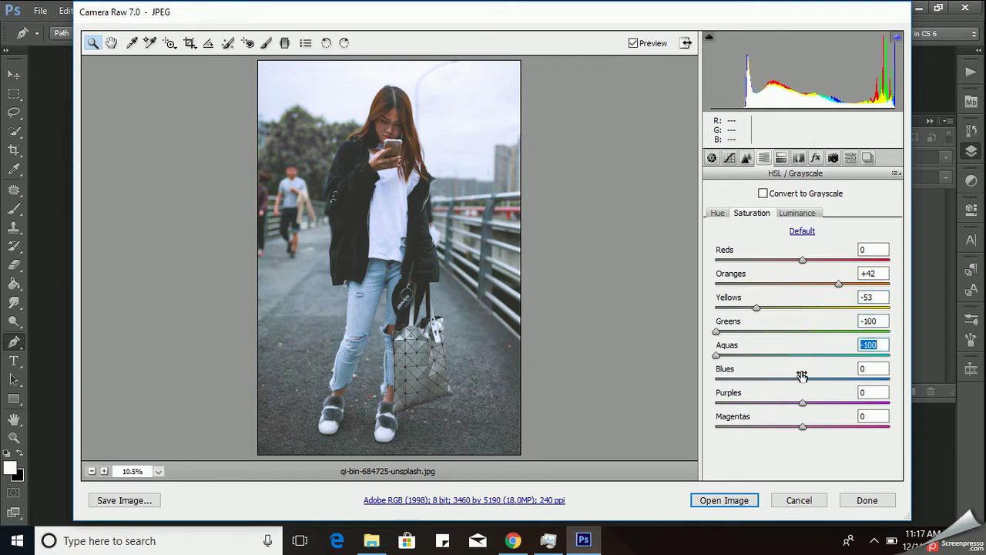
pyautogui.moveTo(802, 379); pyautogui.dragTo(693, 391)
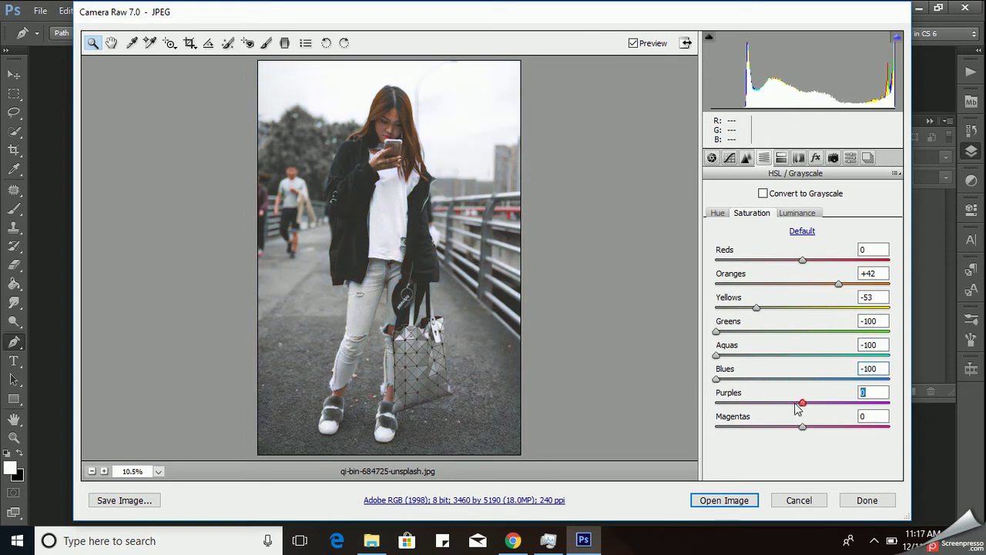
pyautogui.moveTo(802, 402); pyautogui.dragTo(705, 404)
pyautogui.moveTo(802, 426); pyautogui.dragTo(686, 431)
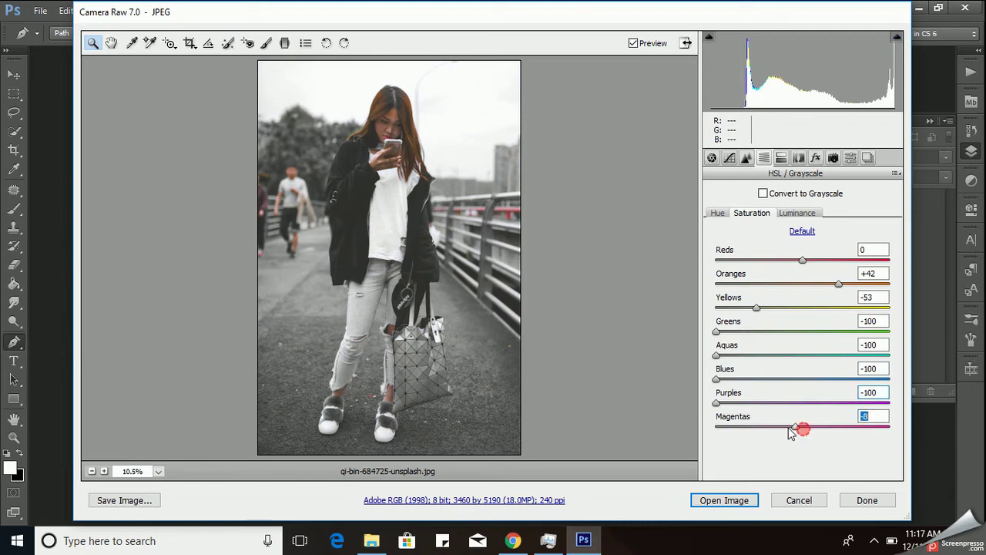
pyautogui.click(717, 213)
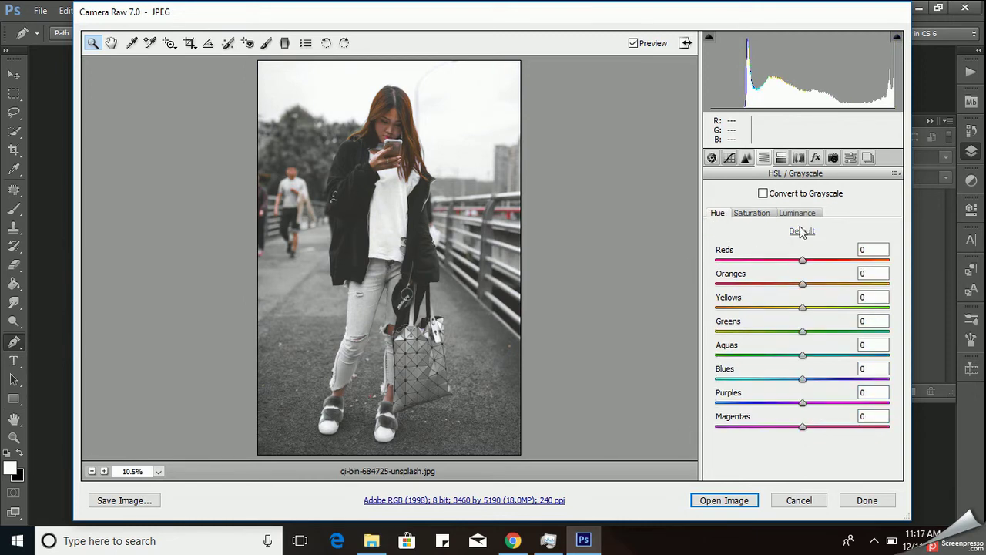
# Set HSL hue to Reds +33, Oranges -24 and Yellows -100.
pyautogui.moveTo(804, 261); pyautogui.dragTo(835, 274)
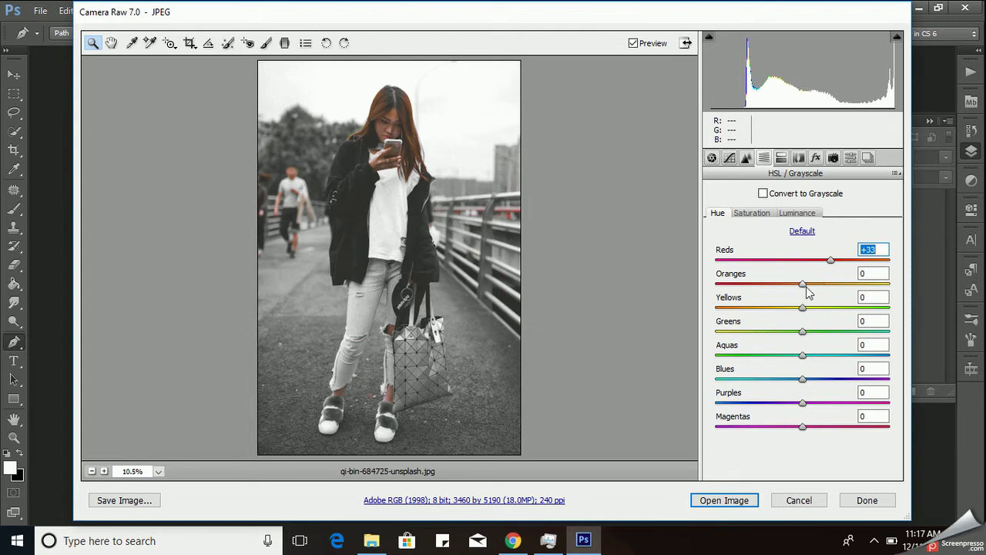
pyautogui.moveTo(803, 284); pyautogui.dragTo(786, 293)
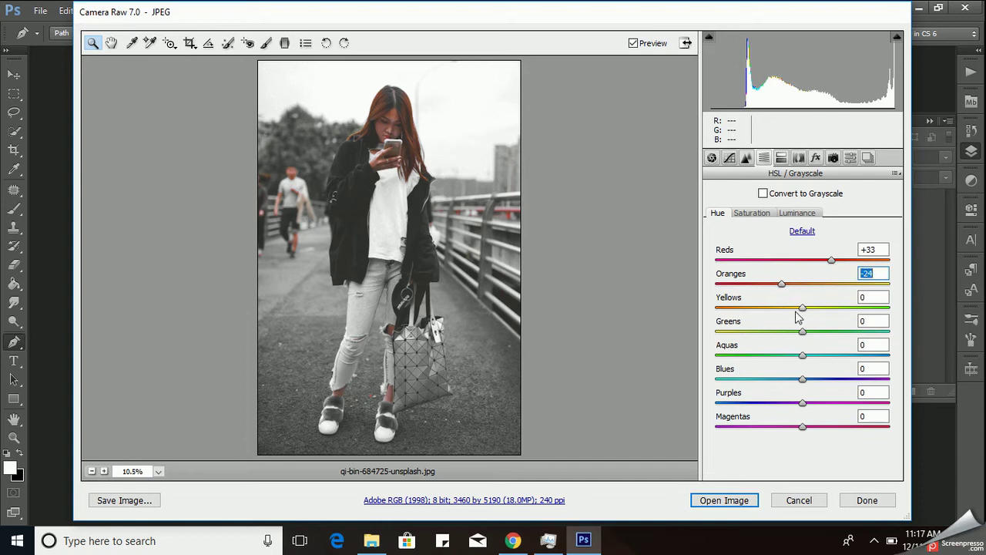
pyautogui.moveTo(805, 308); pyautogui.dragTo(687, 318)
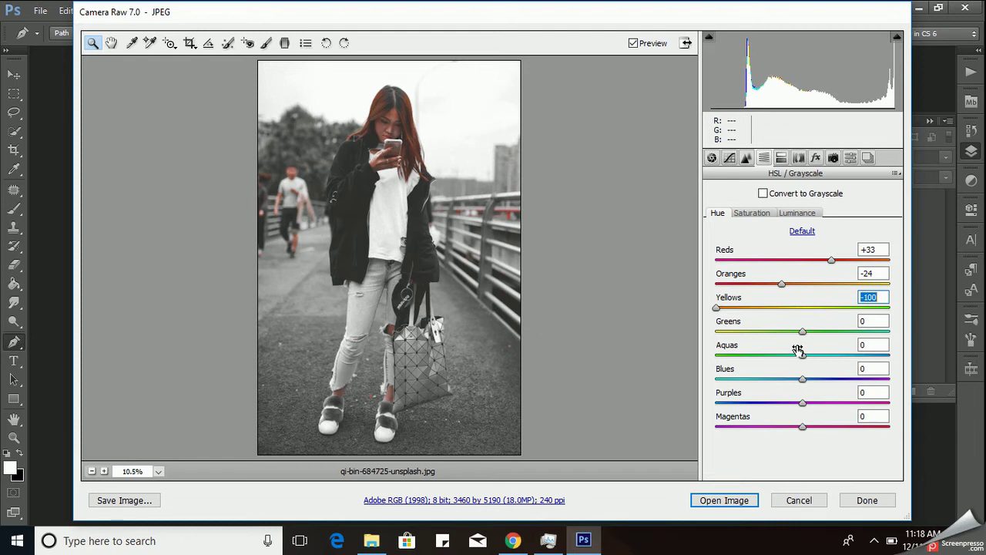
# Split-tone highlights at Hue 32, Saturation 15 and shadows at Hue 32, Saturation 12.
pyautogui.click(780, 157)
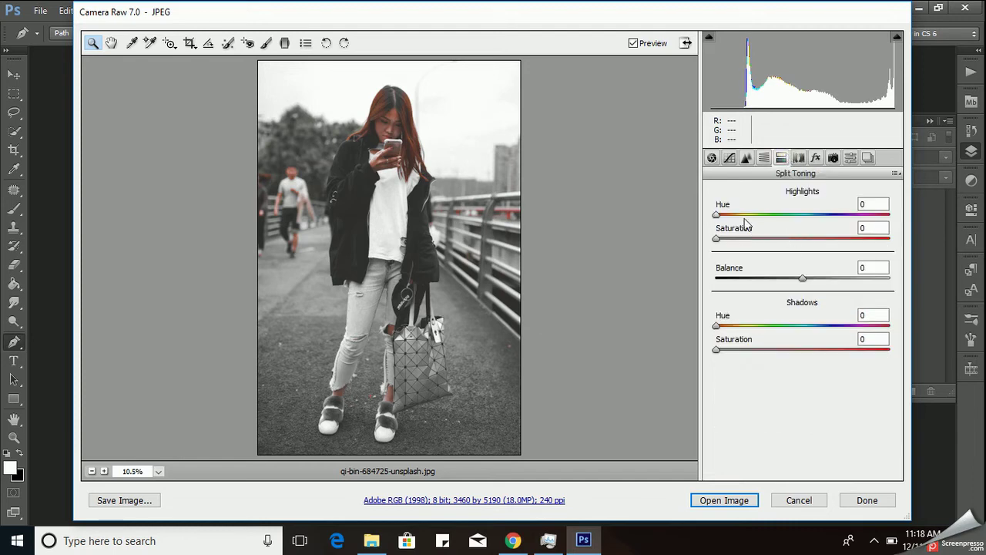
pyautogui.moveTo(716, 216); pyautogui.dragTo(726, 230)
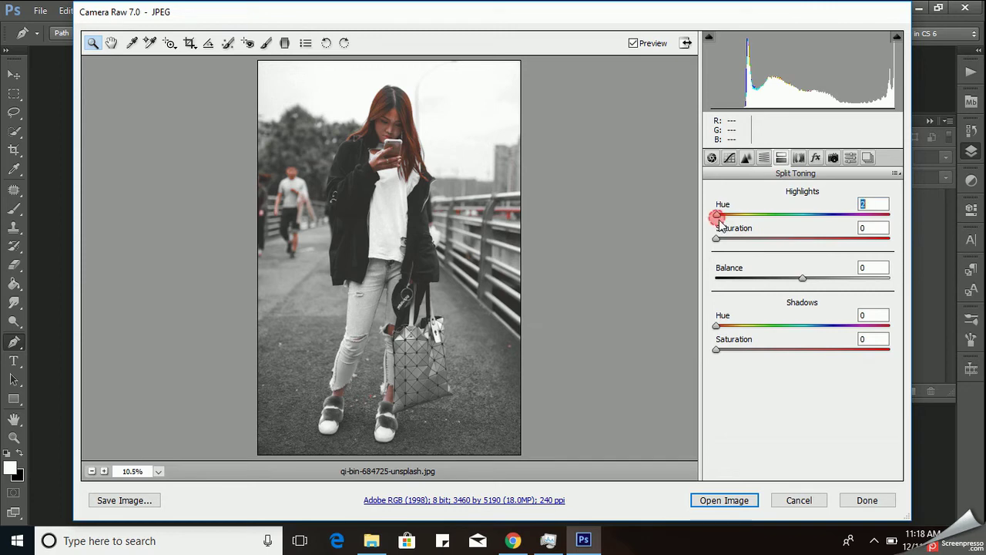
pyautogui.moveTo(727, 225); pyautogui.dragTo(732, 231)
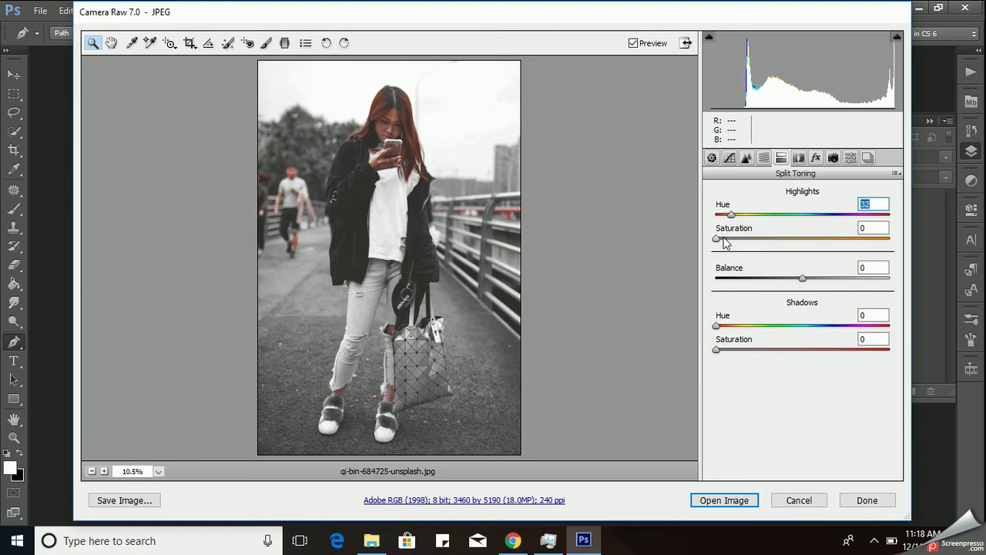
pyautogui.click(718, 238)
pyautogui.moveTo(722, 242); pyautogui.dragTo(745, 242)
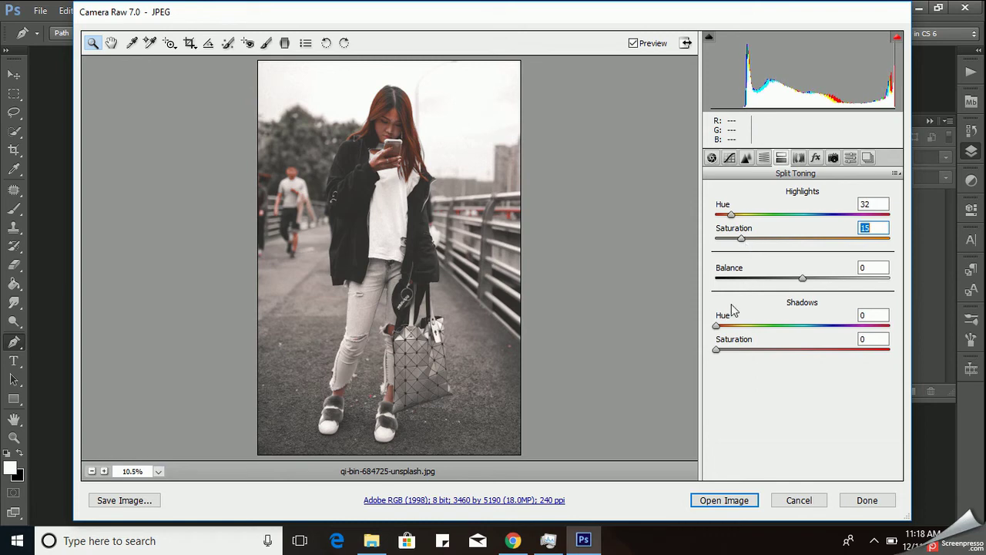
pyautogui.moveTo(716, 325); pyautogui.dragTo(735, 329)
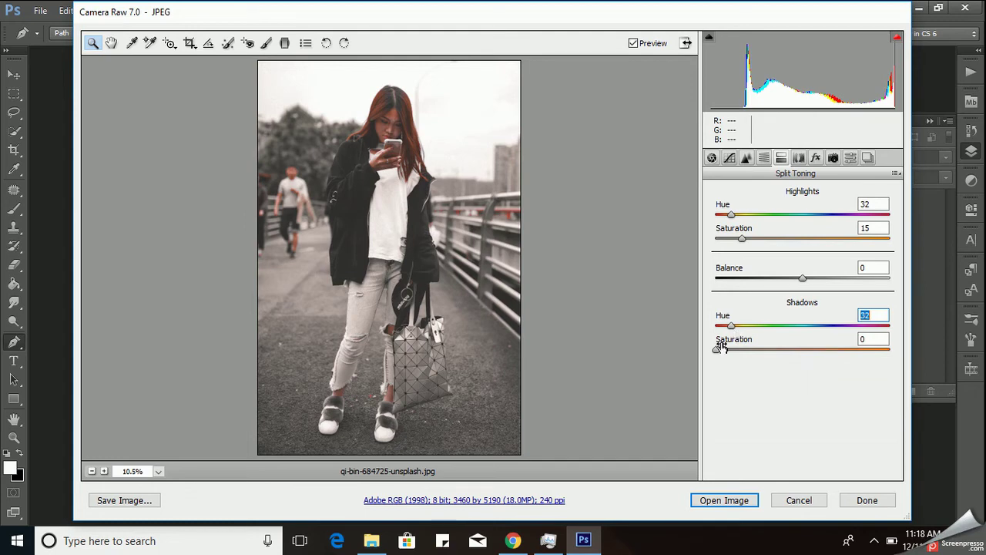
pyautogui.moveTo(716, 349); pyautogui.dragTo(737, 353)
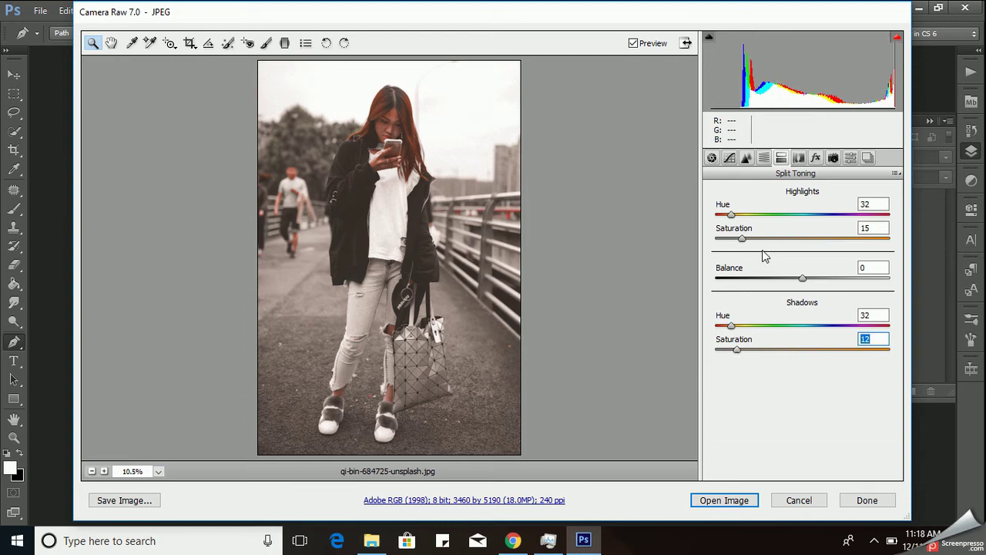
# Raise the curve's top point to output 255 and set the lower point to 65/64.
pyautogui.click(729, 158)
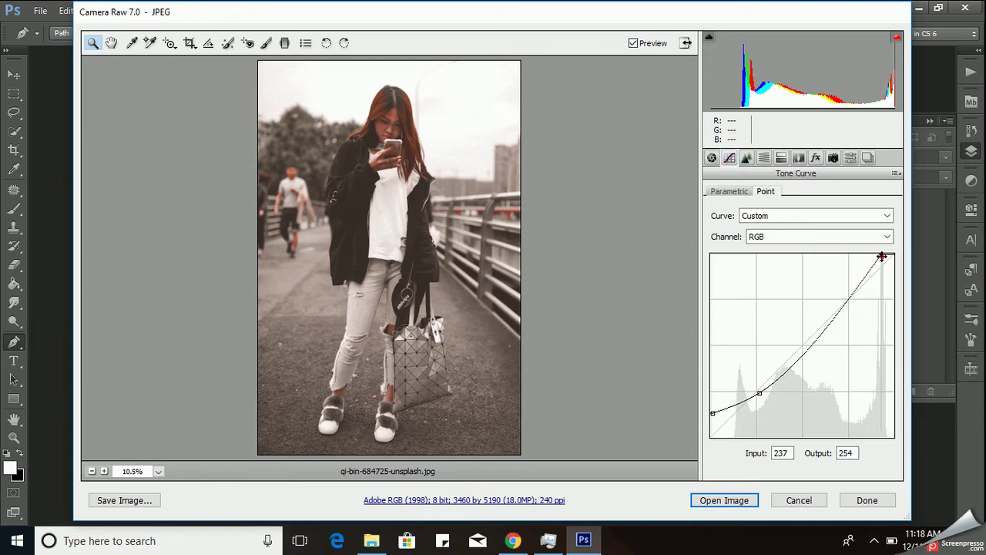
pyautogui.moveTo(878, 256); pyautogui.dragTo(881, 262)
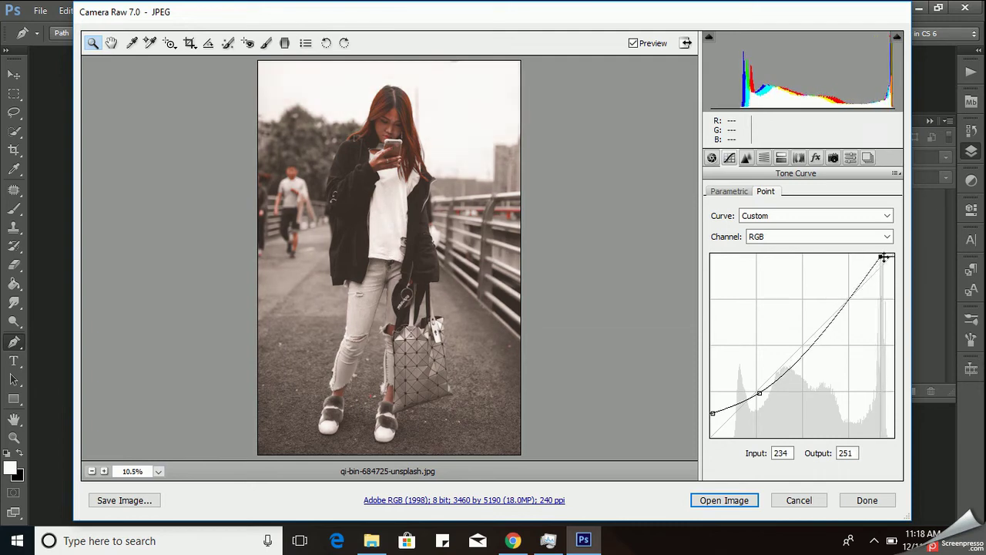
pyautogui.moveTo(882, 262); pyautogui.dragTo(885, 255)
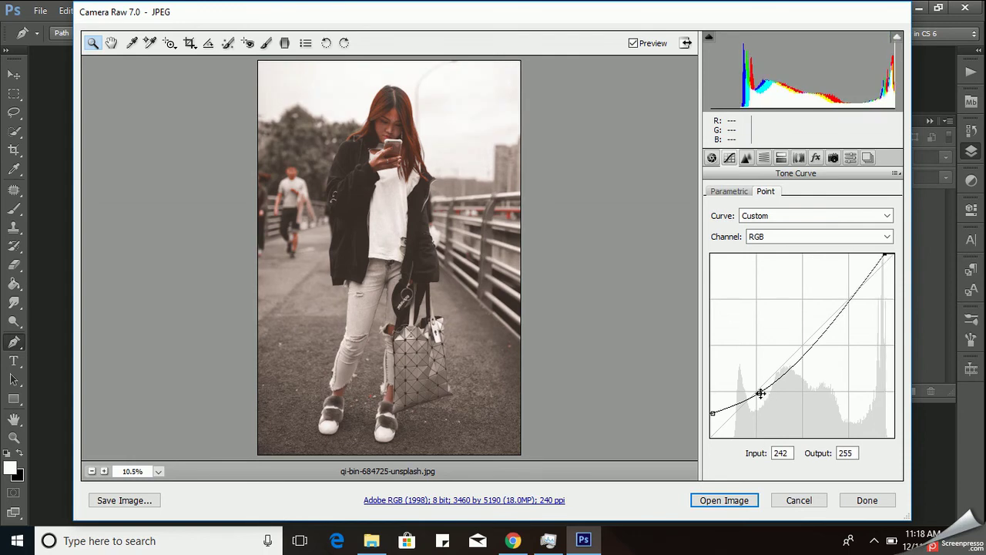
pyautogui.moveTo(760, 393); pyautogui.dragTo(758, 391)
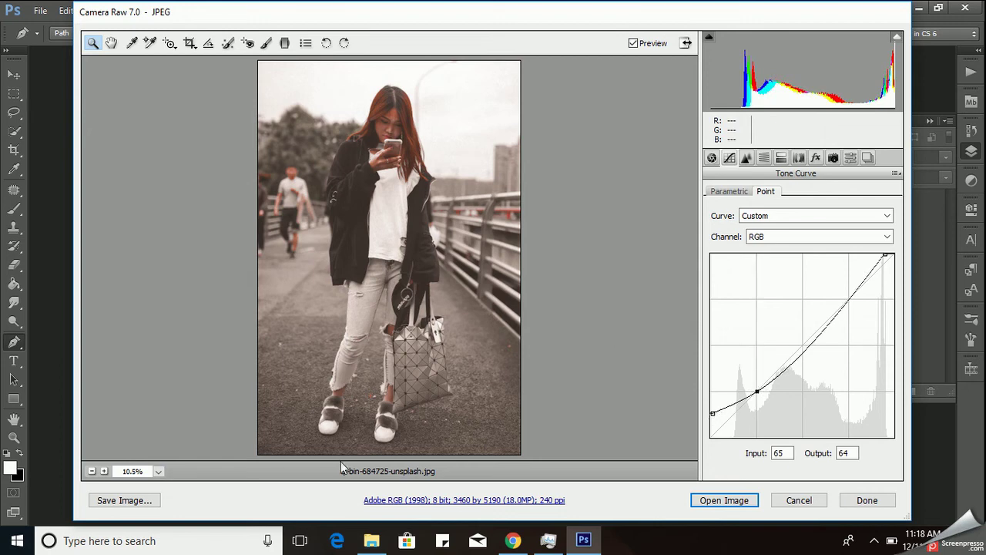
# Save the edited image as a .JPG at quality 10 in the original D:\ folder.
pyautogui.click(128, 501)
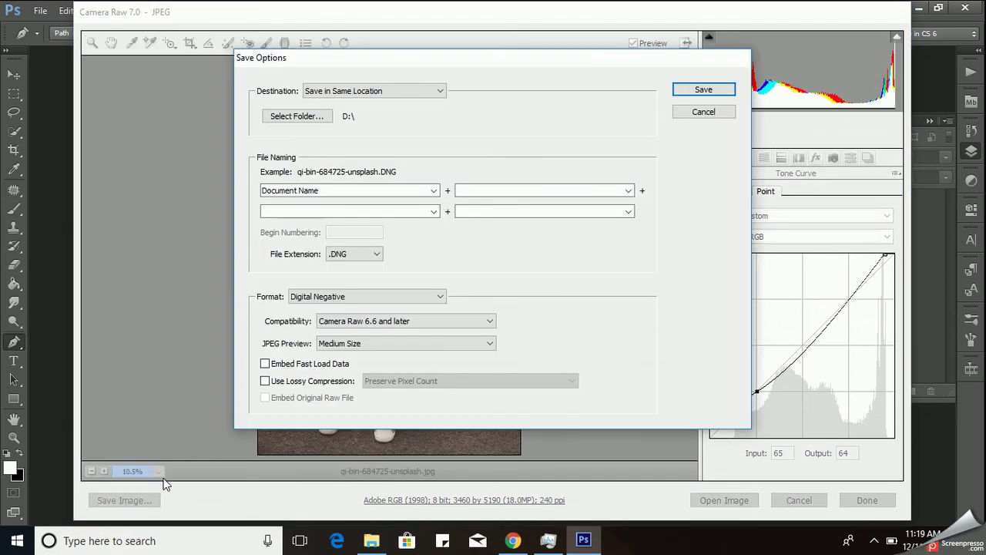
pyautogui.click(347, 256)
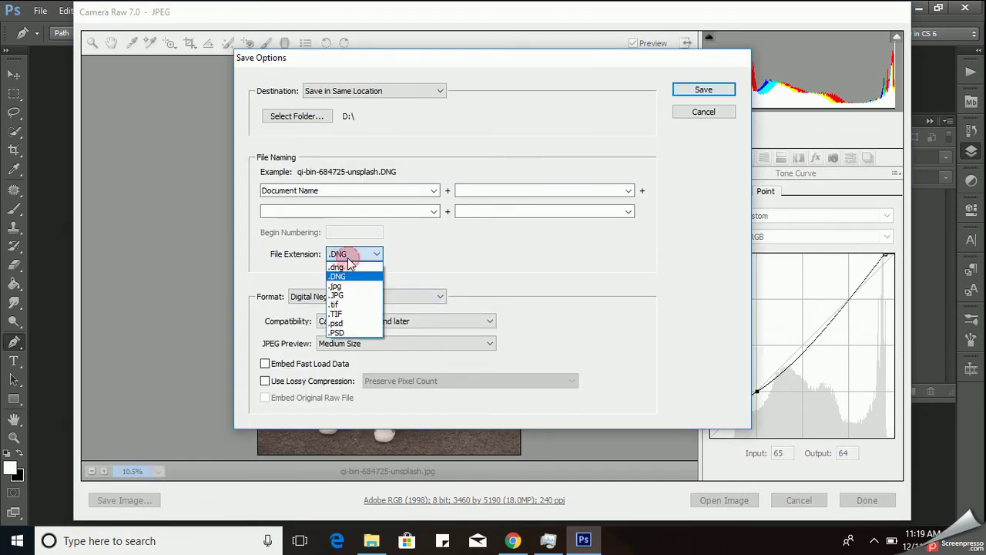
pyautogui.click(343, 296)
pyautogui.click(685, 91)
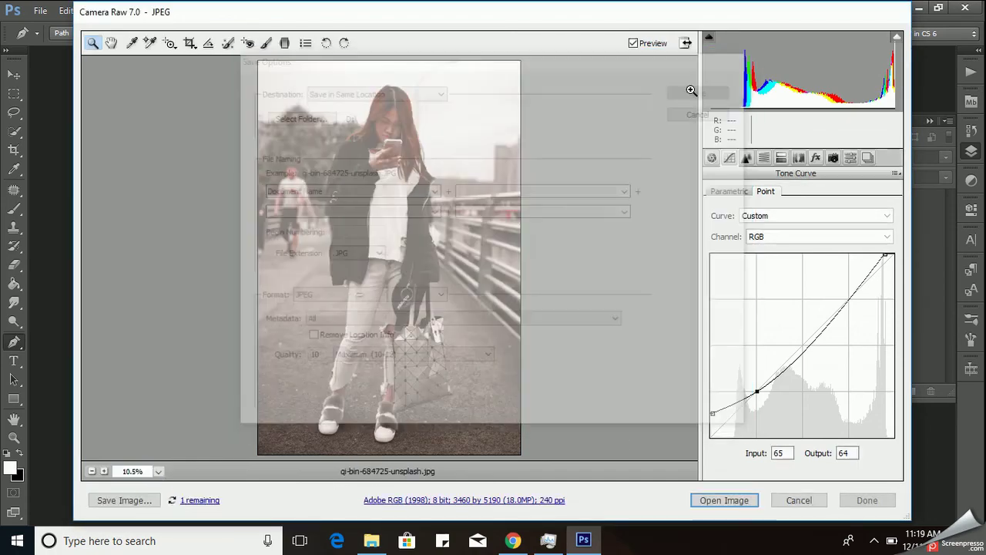